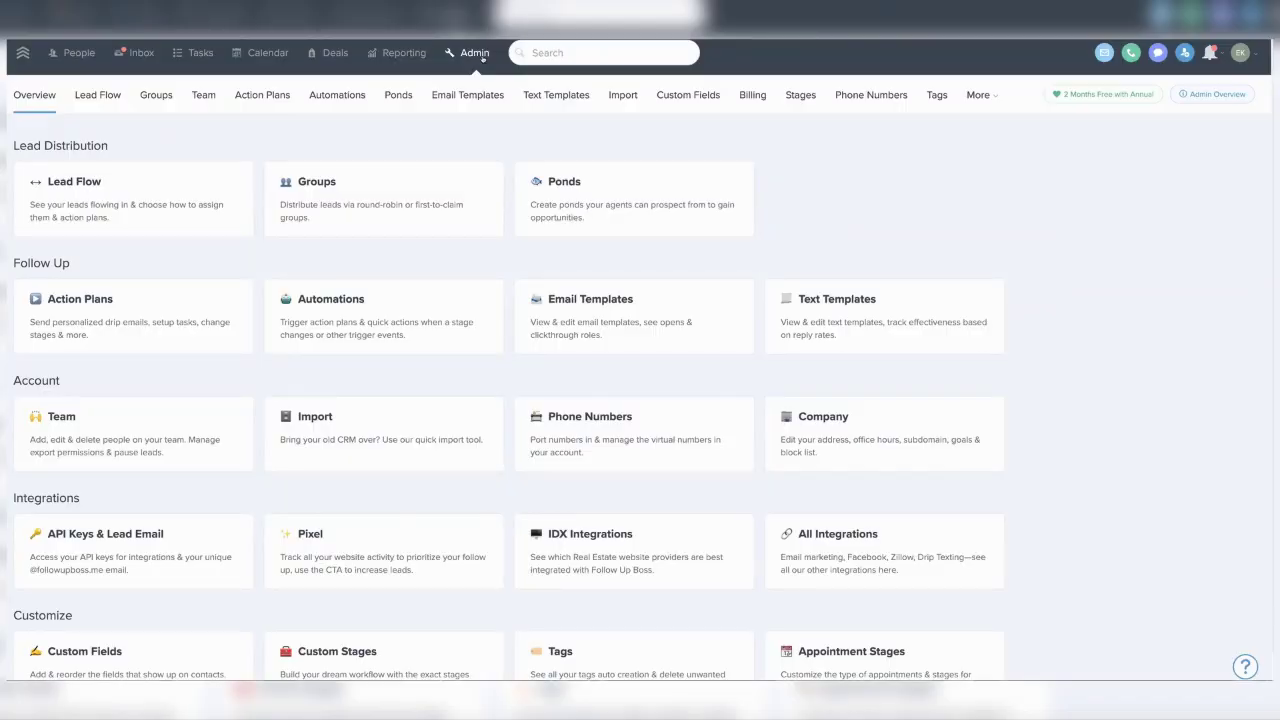
Open Custom Fields and start a new custom field, entering 'Referred from' as its name
{"action": "left_click", "coordinate": [701, 104]}
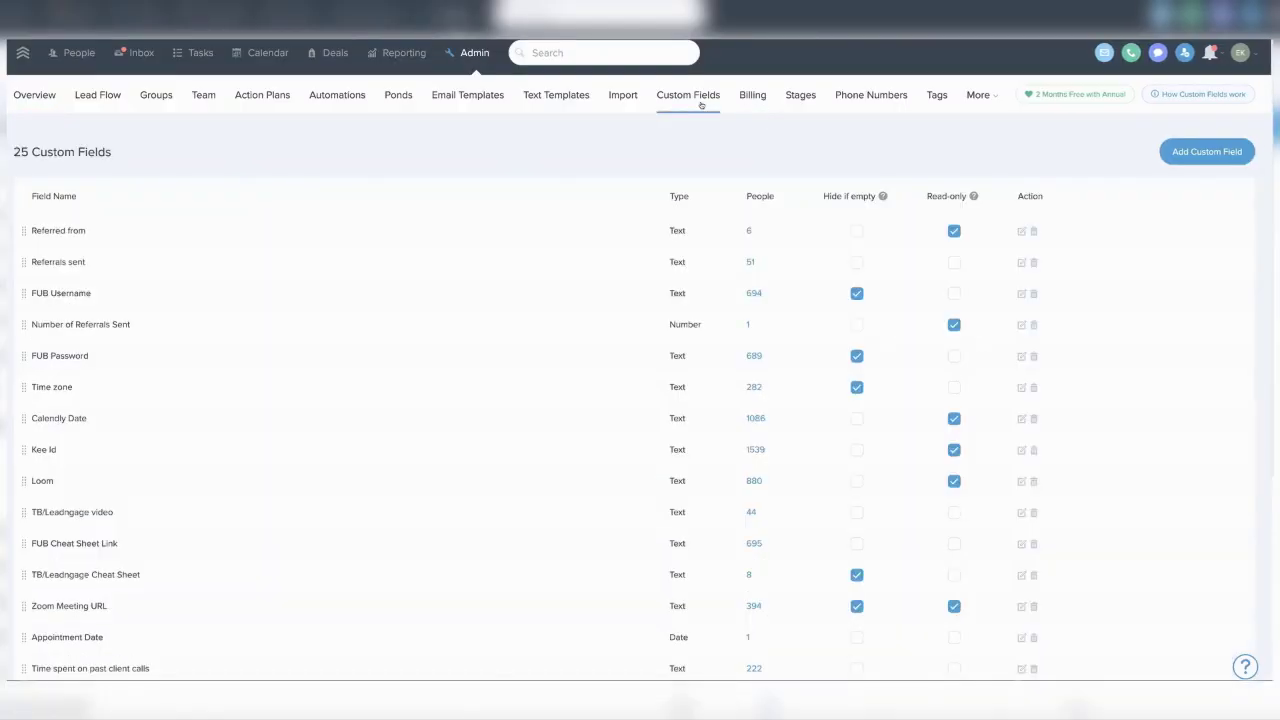
{"action": "left_click", "coordinate": [1205, 153]}
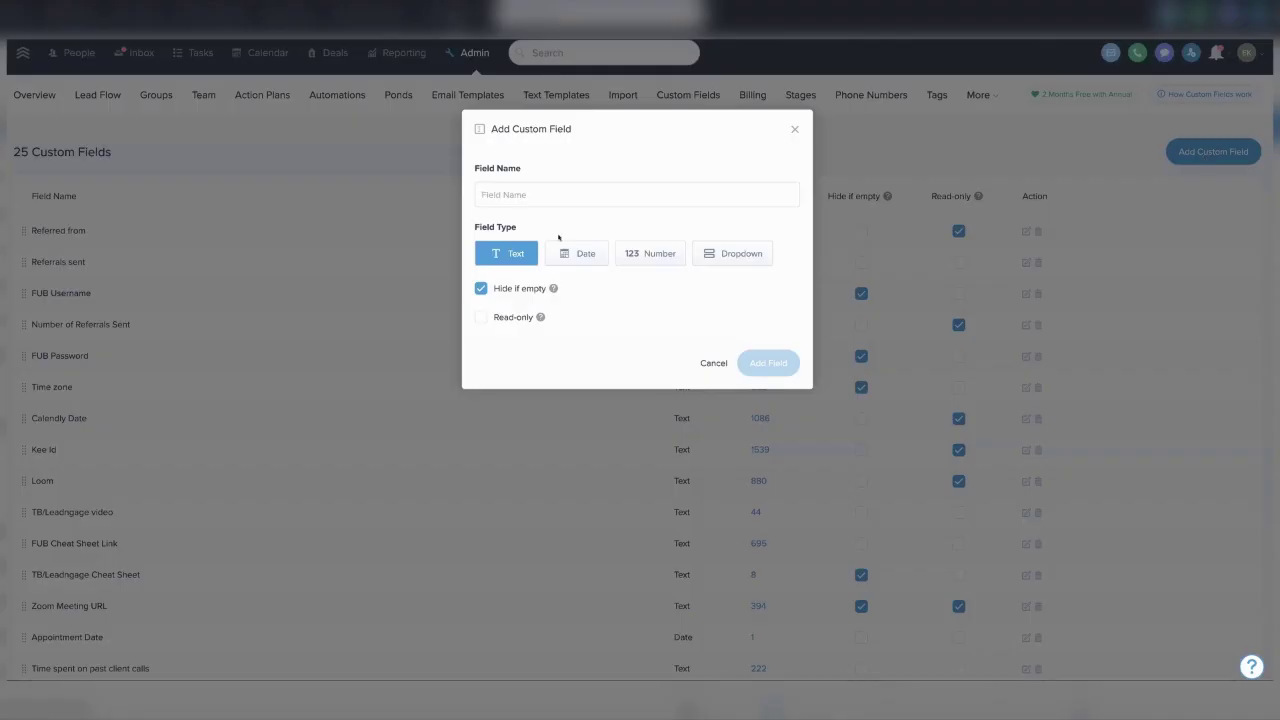
{"action": "type", "text": "Referred fro"}
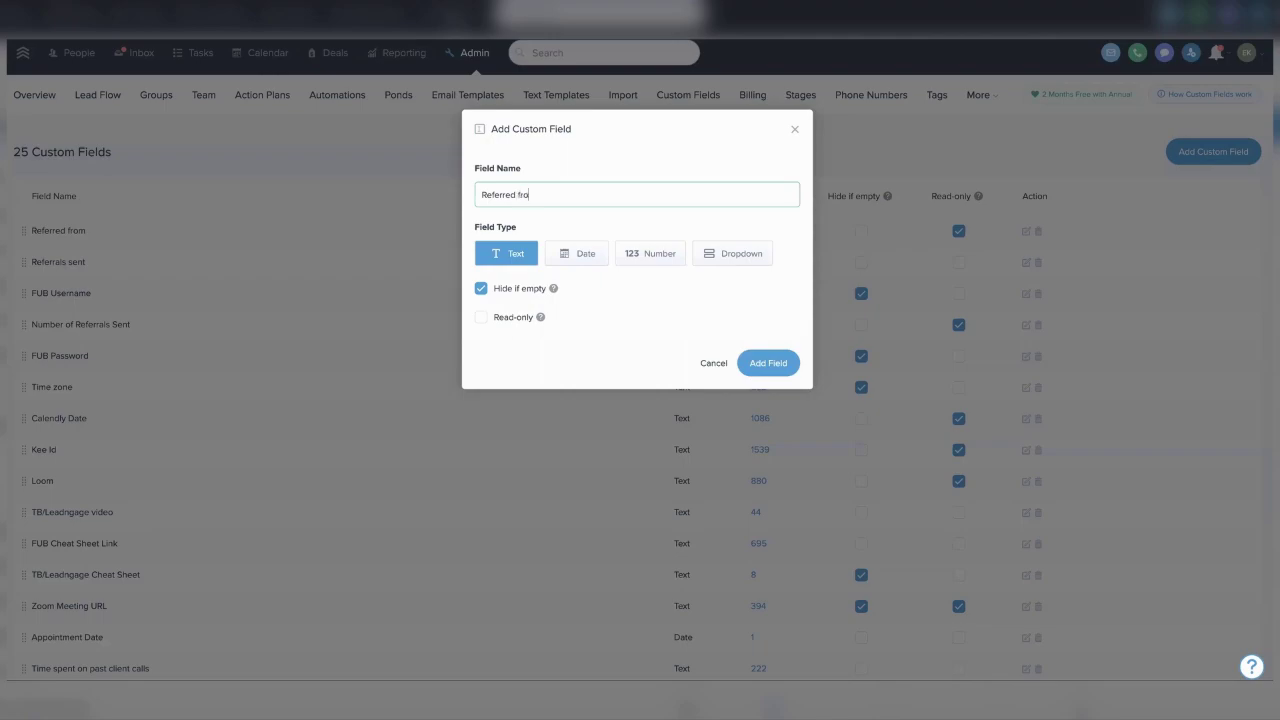
{"action": "type", "text": "m"}
{"action": "key", "text": "Return"}
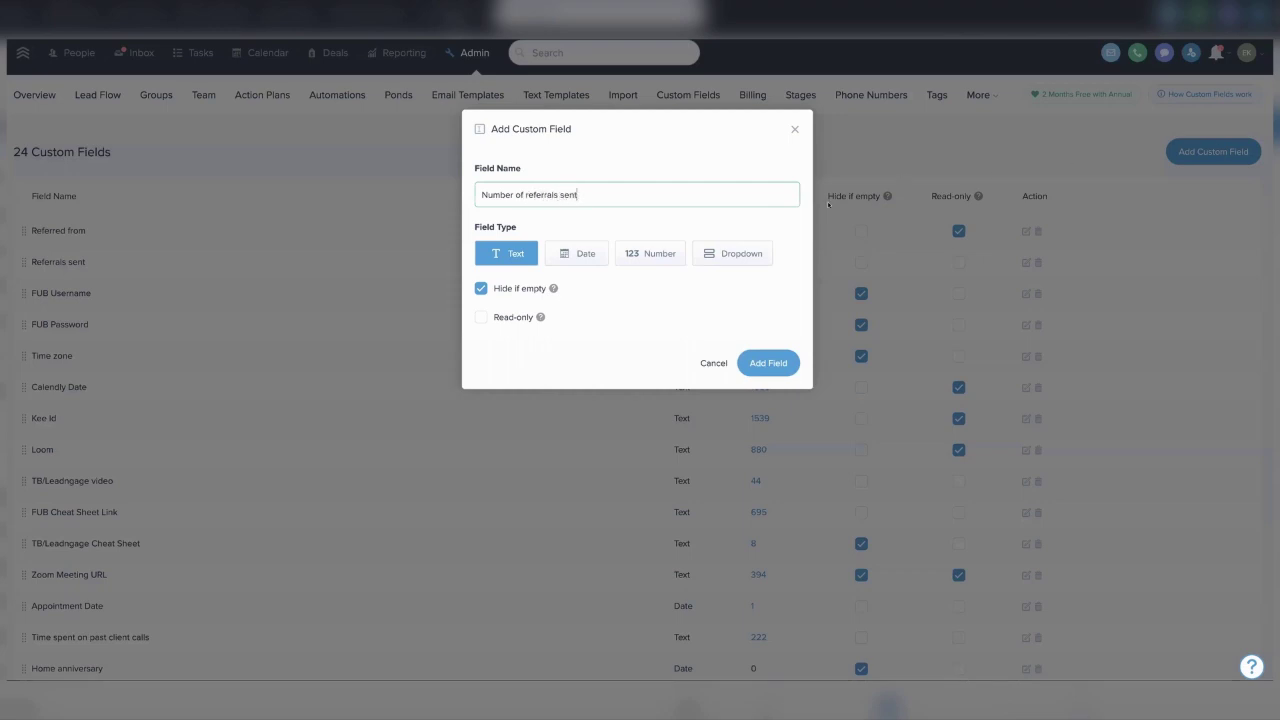
Create the Number field 'Number of referrals sent' and move it just below 'Referred from'
{"action": "left_click", "coordinate": [764, 364]}
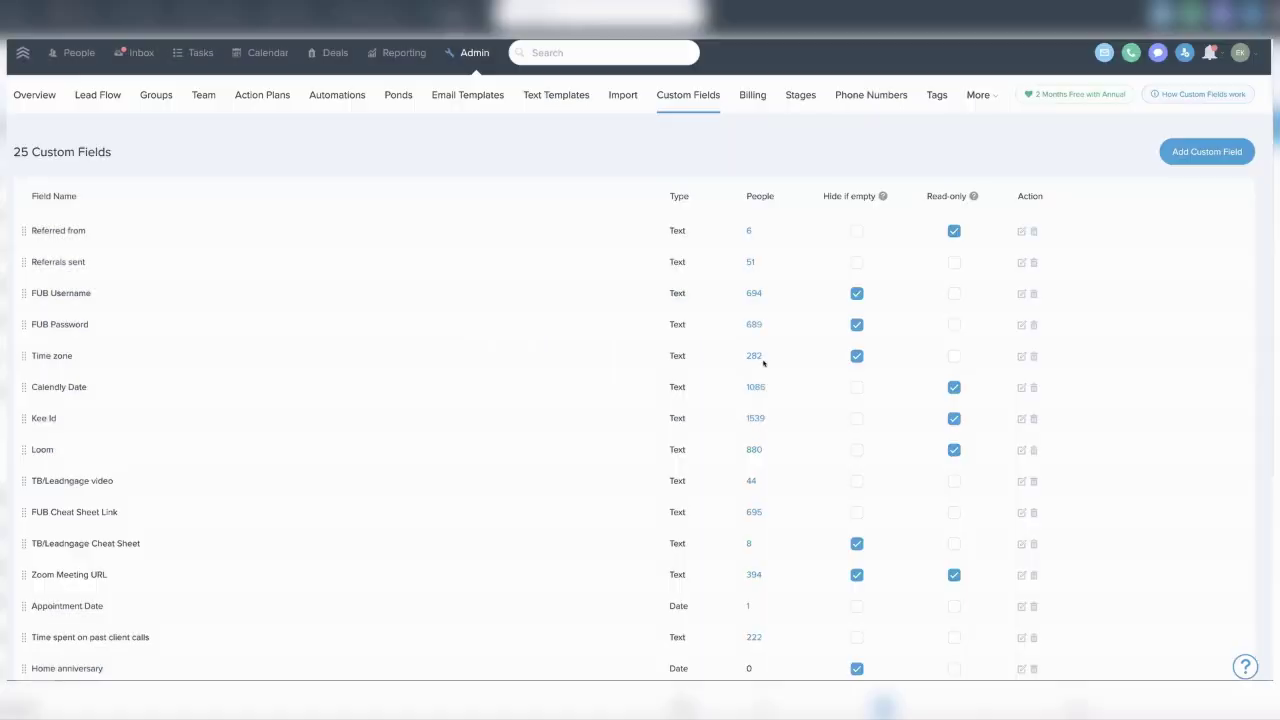
{"action": "scroll", "coordinate": [140, 388], "scroll_direction": "down", "scroll_amount": 5}
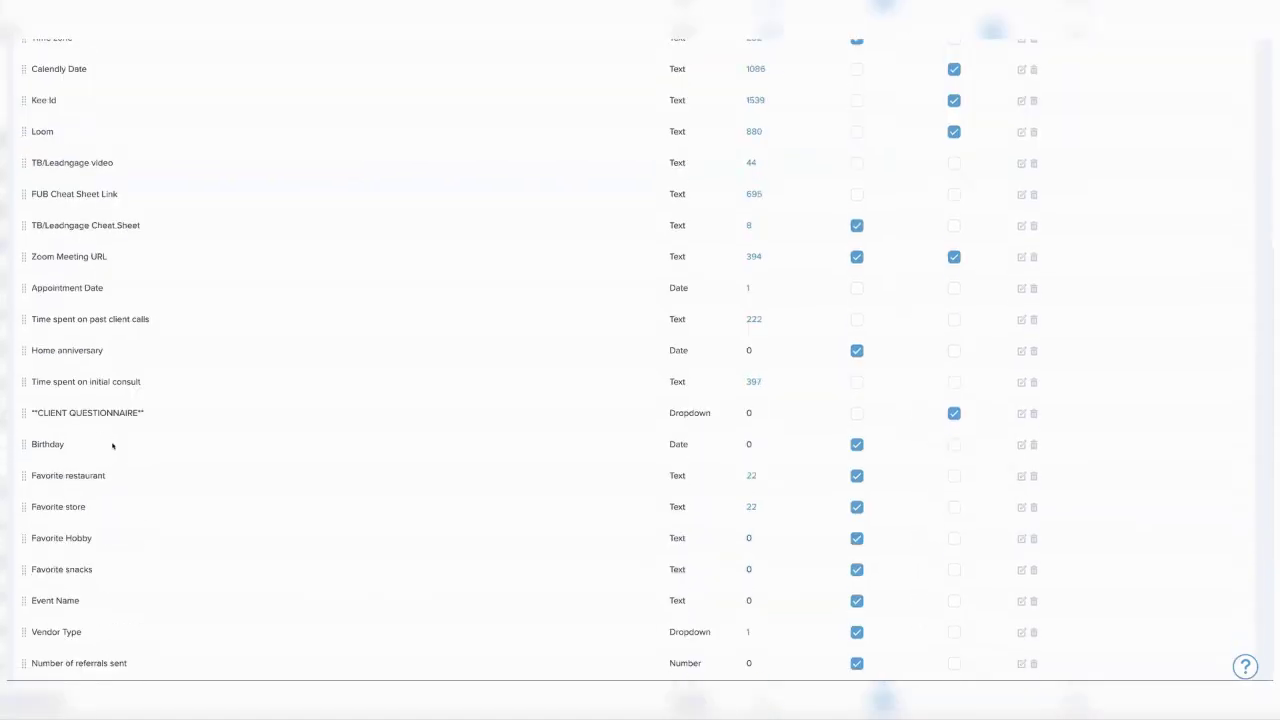
{"action": "left_click_drag", "start_coordinate": [20, 663], "coordinate": [16, 264]}
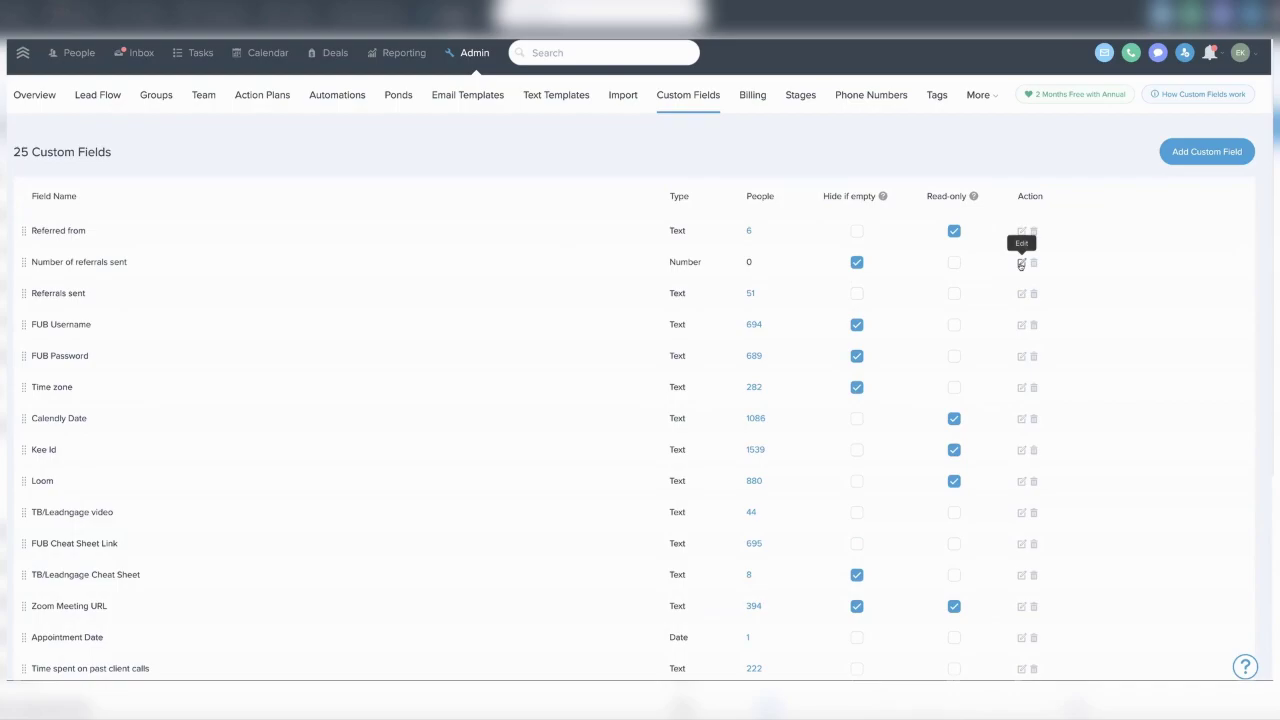
Make 'Number of referrals sent' read-only, untick Hide if empty, and save the field
{"action": "left_click", "coordinate": [1021, 263]}
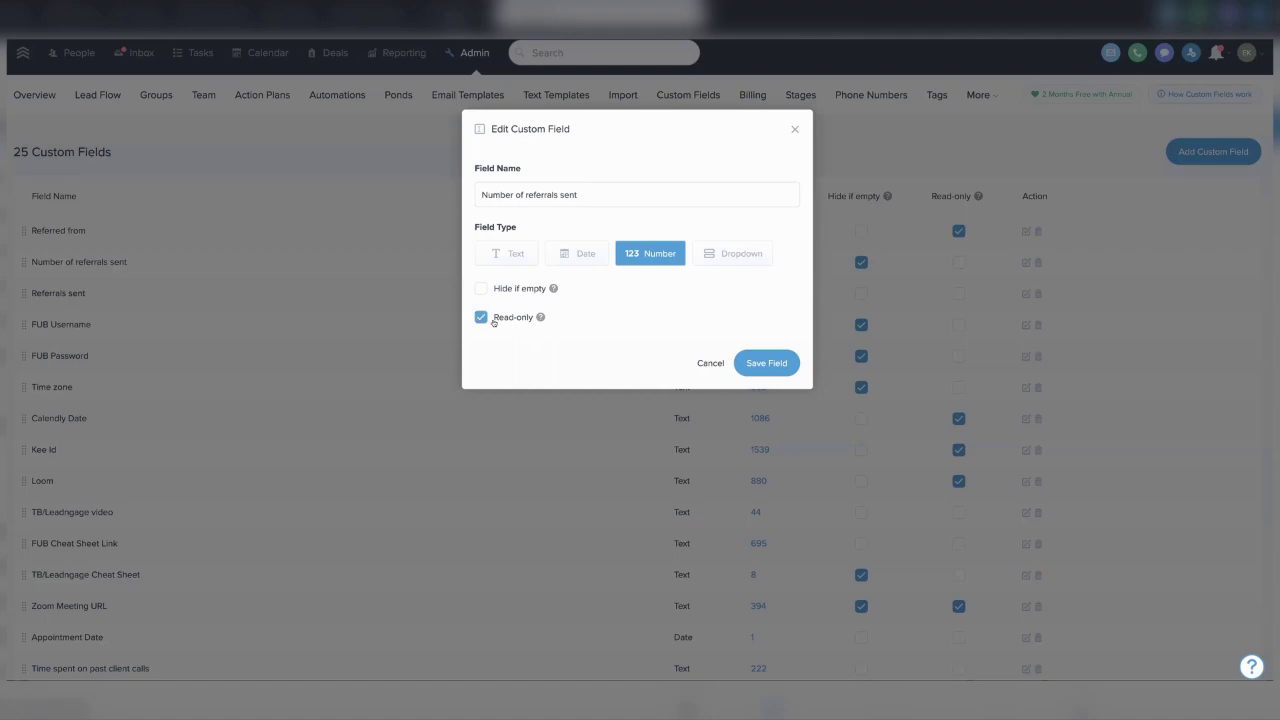
{"action": "left_click", "coordinate": [784, 363]}
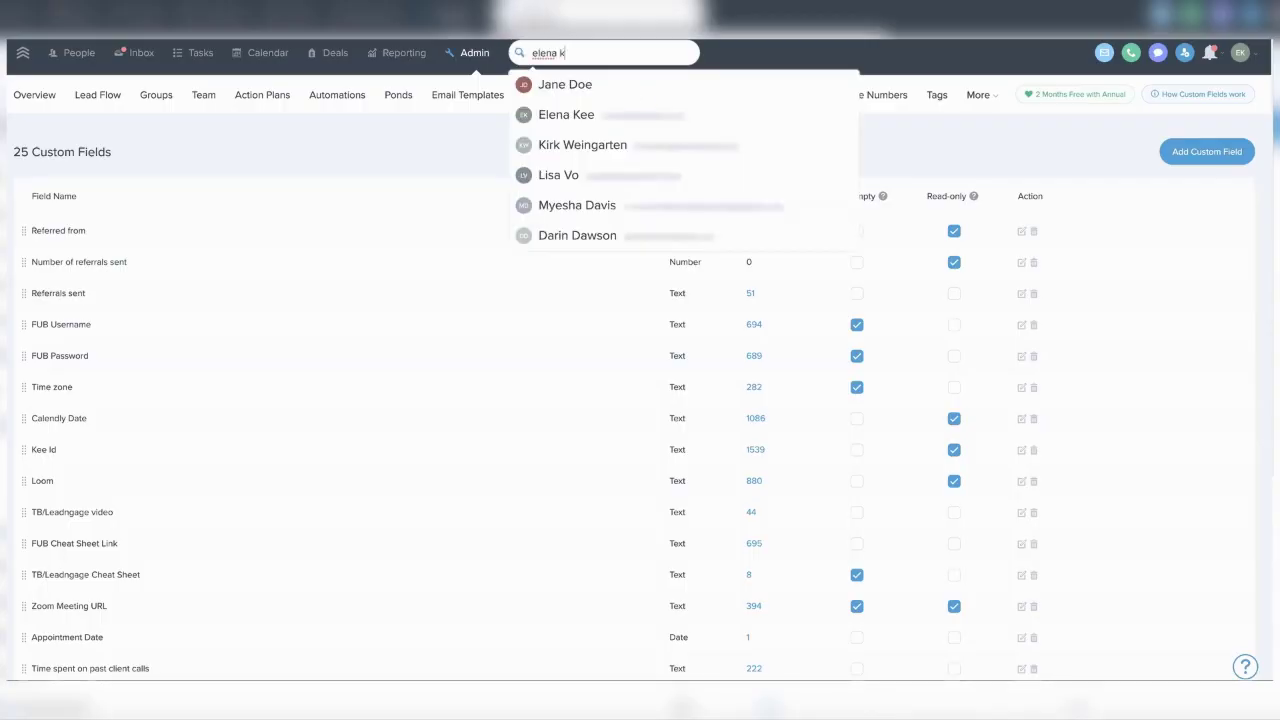
Open the searched contact's profile, show all custom fields, and set the lead source to the referral option
{"action": "key", "text": "Return"}
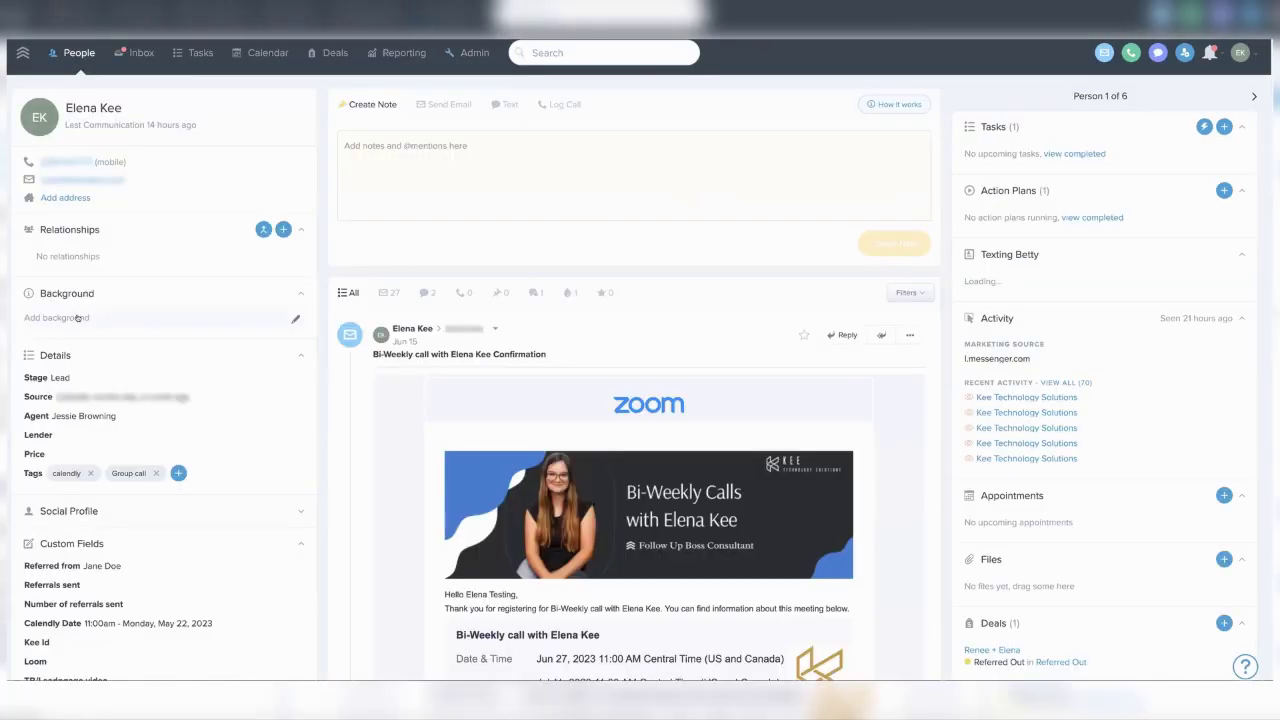
{"action": "left_click", "coordinate": [125, 525]}
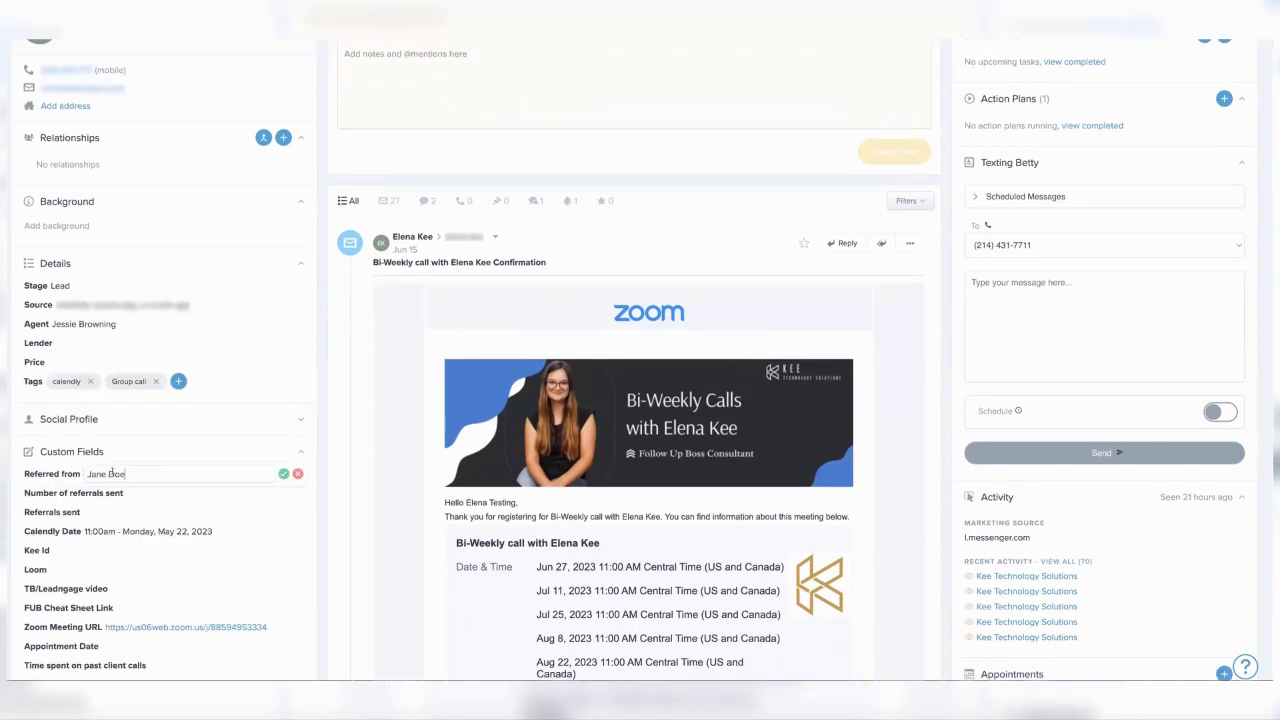
{"action": "scroll", "coordinate": [77, 585], "scroll_direction": "down", "scroll_amount": 3}
{"action": "left_click", "coordinate": [52, 563]}
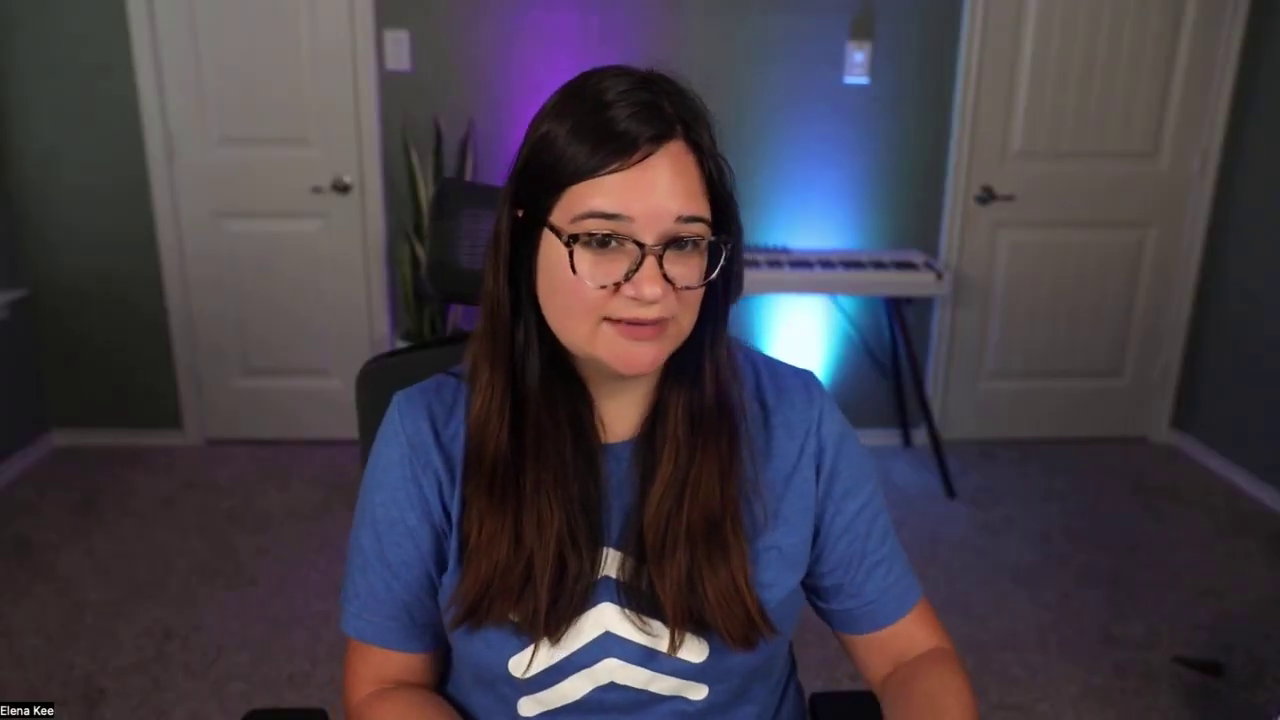
{"action": "type", "text": "referr"}
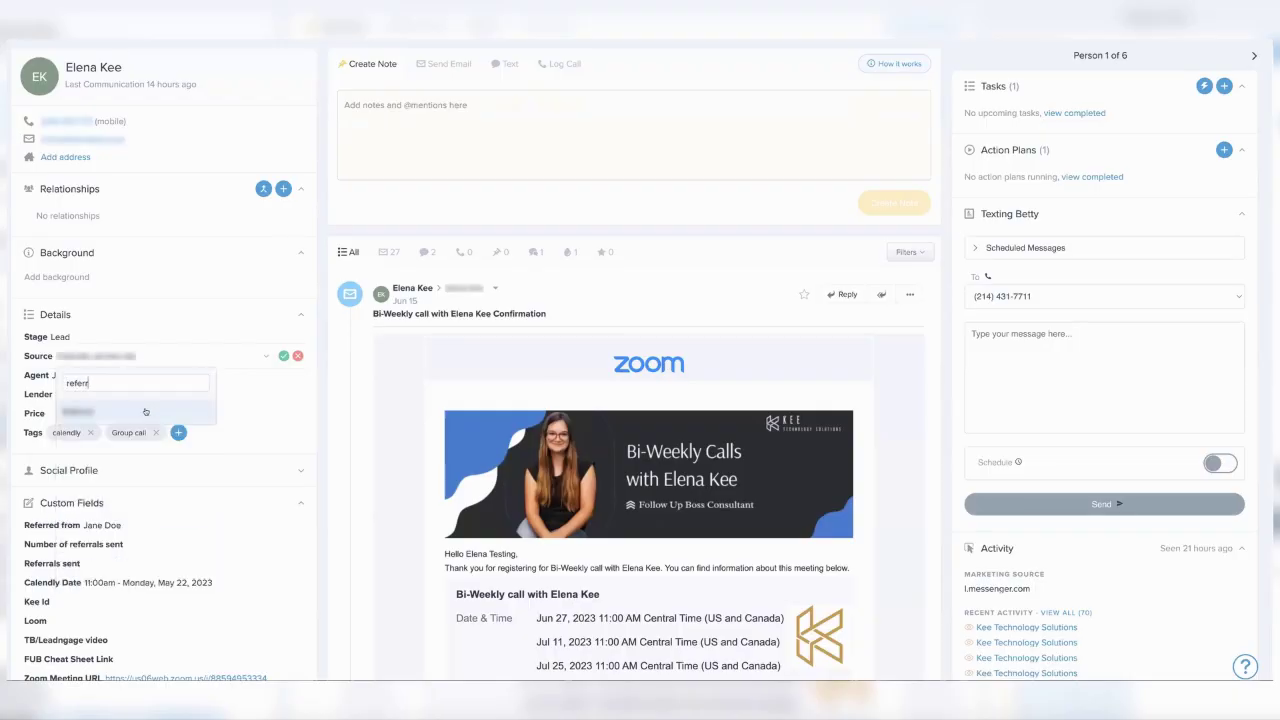
{"action": "left_click", "coordinate": [284, 356]}
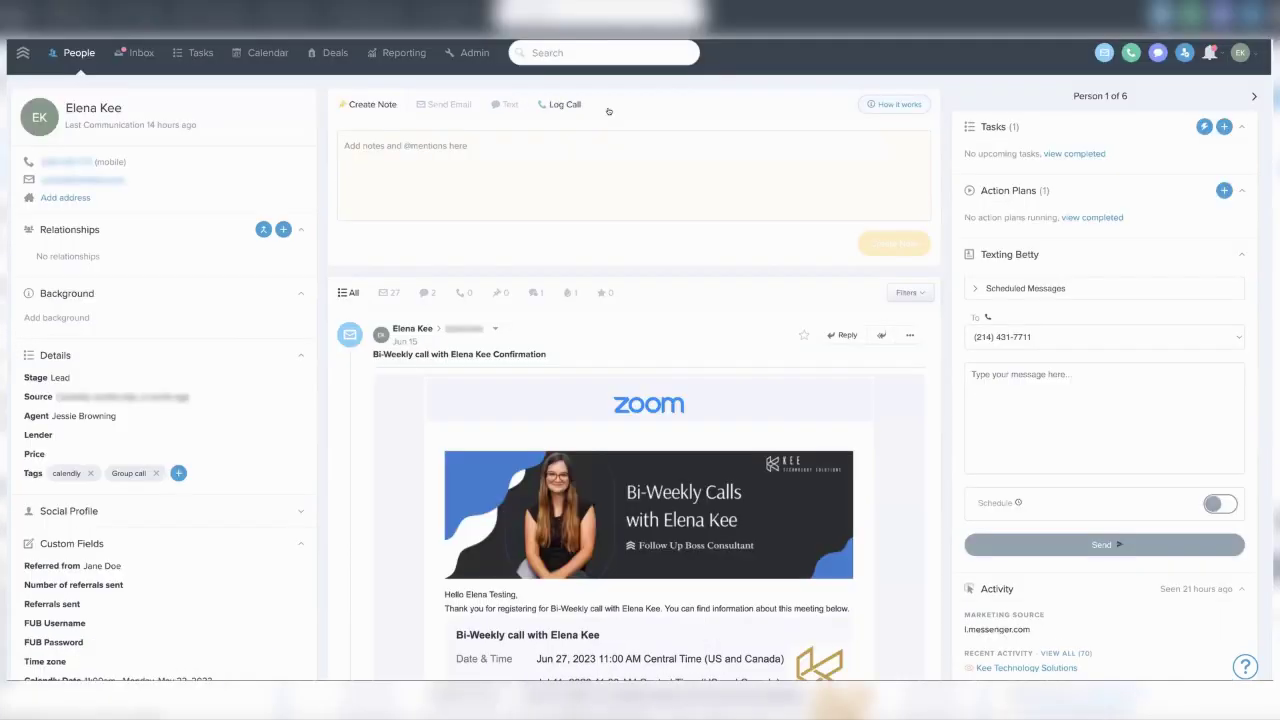
Open another contact's profile and scroll to their custom fields, where Number of referrals sent is 3
{"action": "left_click", "coordinate": [594, 55]}
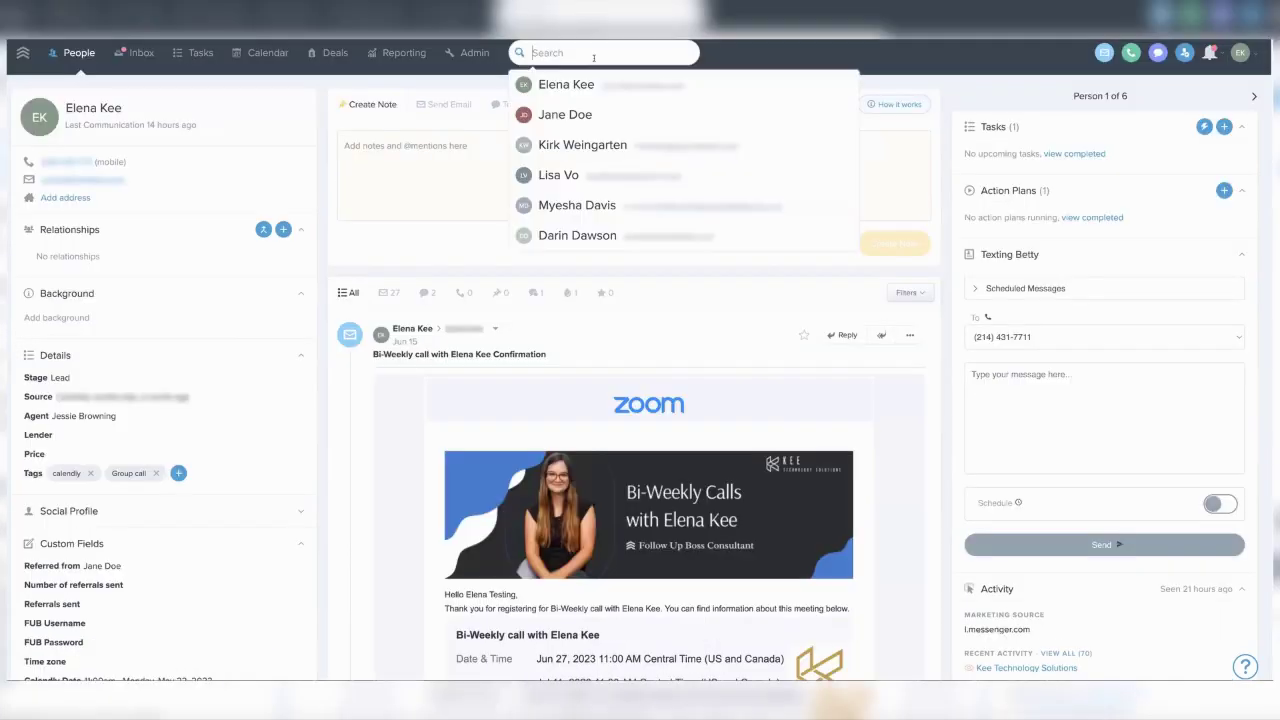
{"action": "left_click", "coordinate": [611, 119]}
{"action": "scroll", "coordinate": [150, 500], "scroll_direction": "down", "scroll_amount": 3}
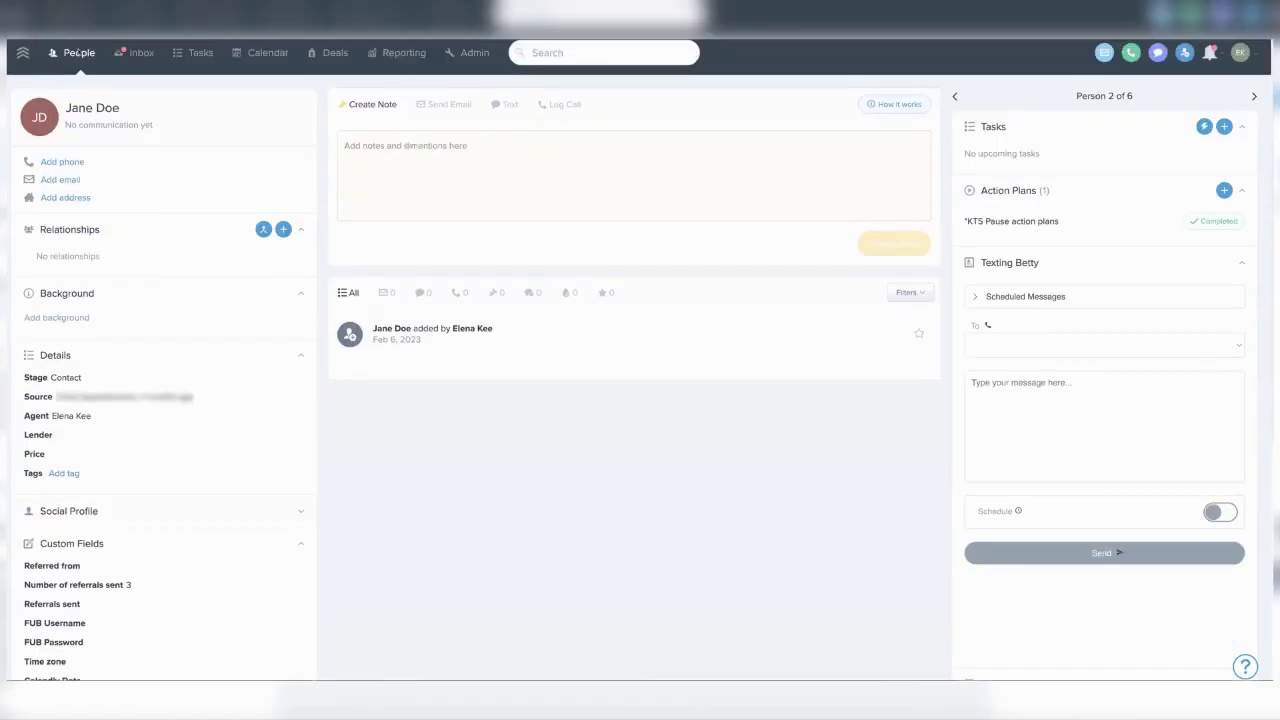
On People, replace the old referrals filter with Number of referrals sent greater than 0
{"action": "left_click", "coordinate": [80, 54]}
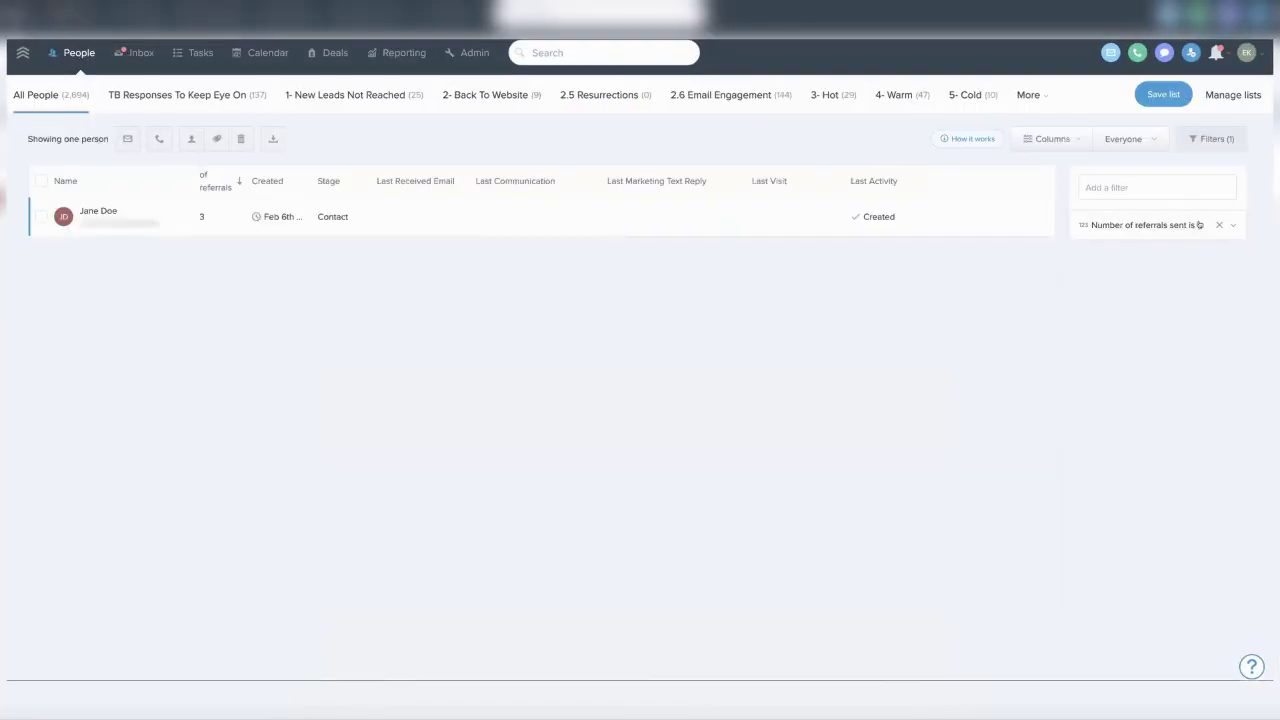
{"action": "left_click", "coordinate": [1220, 225]}
{"action": "left_click", "coordinate": [1228, 180]}
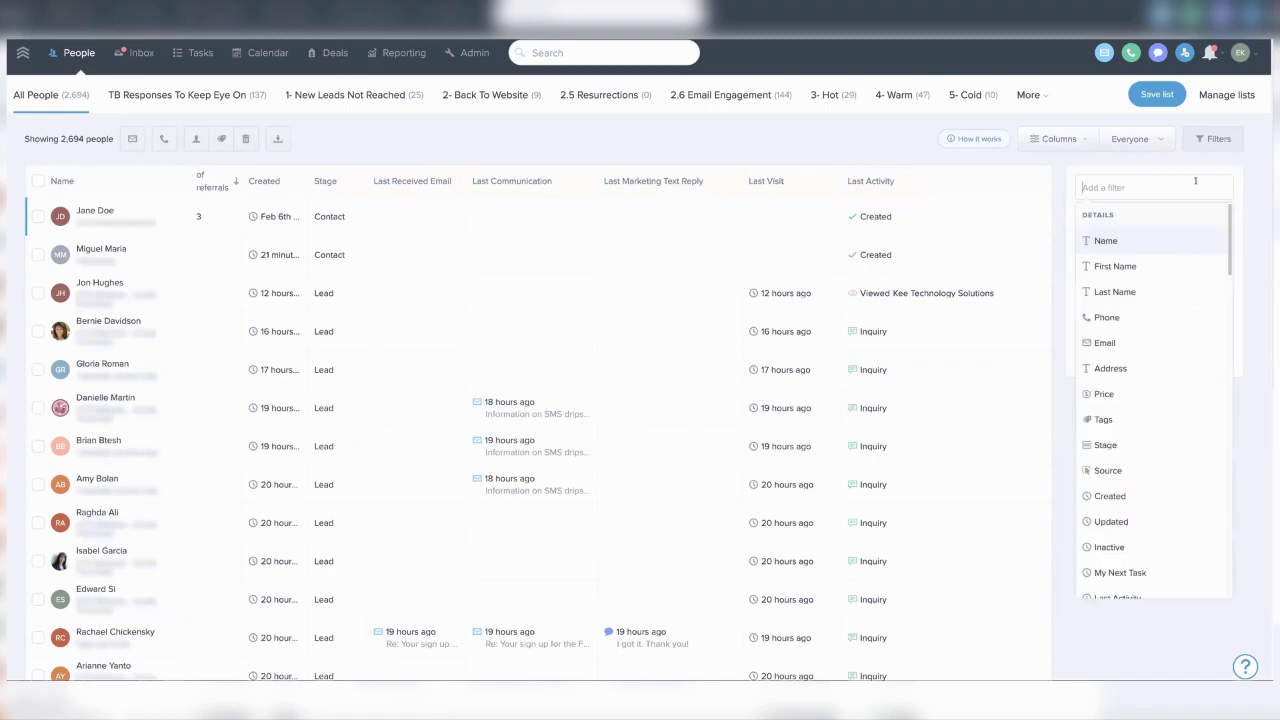
{"action": "scroll", "coordinate": [505, 187], "scroll_direction": "down", "scroll_amount": 1}
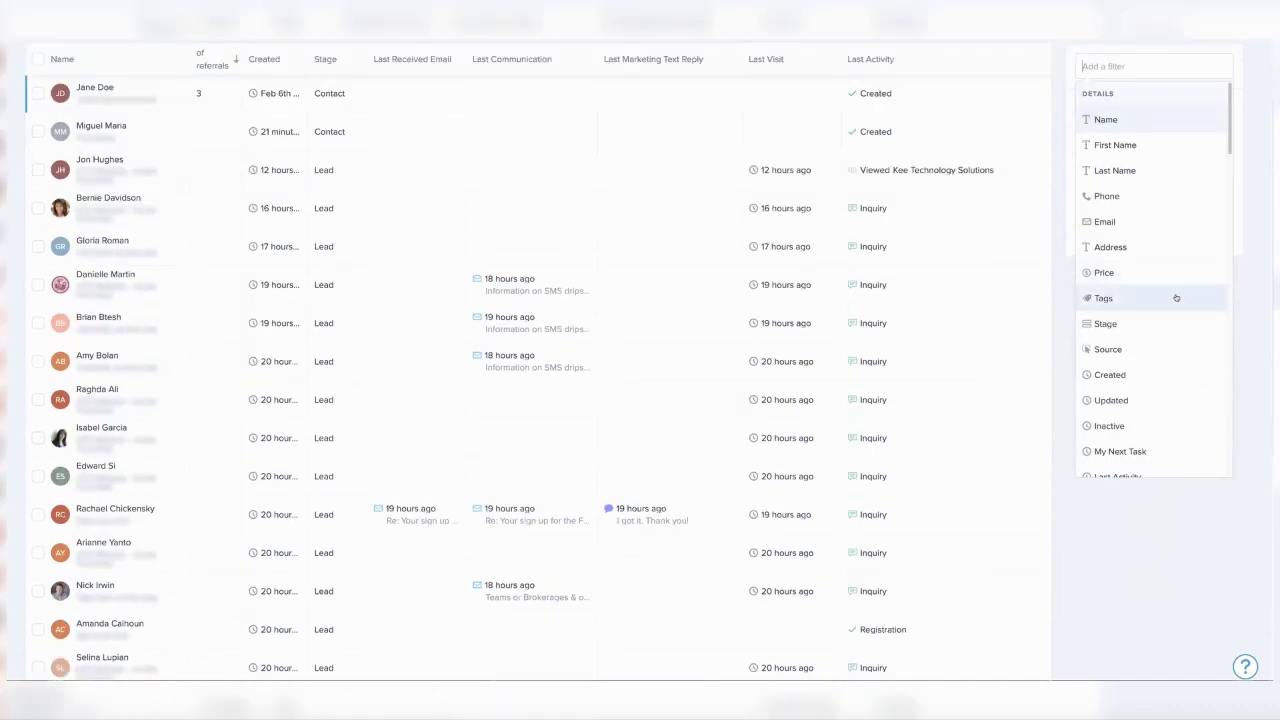
{"action": "scroll", "coordinate": [1171, 290], "scroll_direction": "down", "scroll_amount": 5}
{"action": "left_click", "coordinate": [1109, 257]}
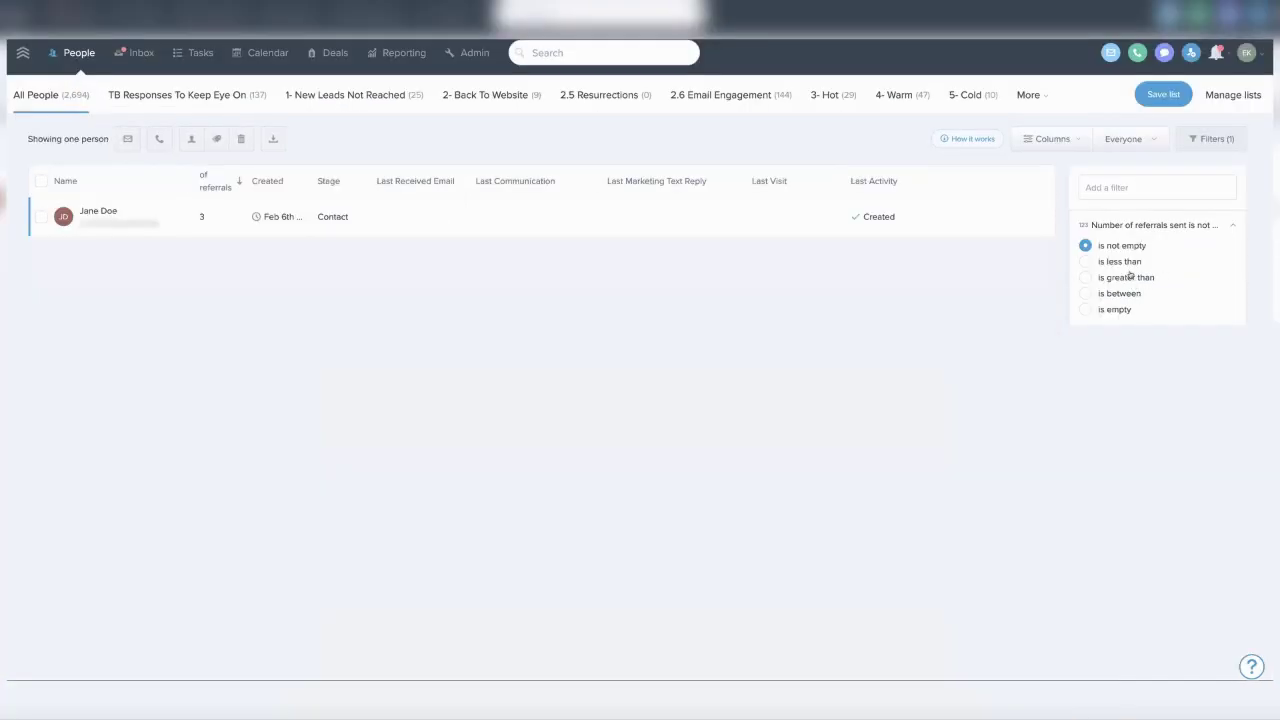
{"action": "left_click", "coordinate": [1131, 279]}
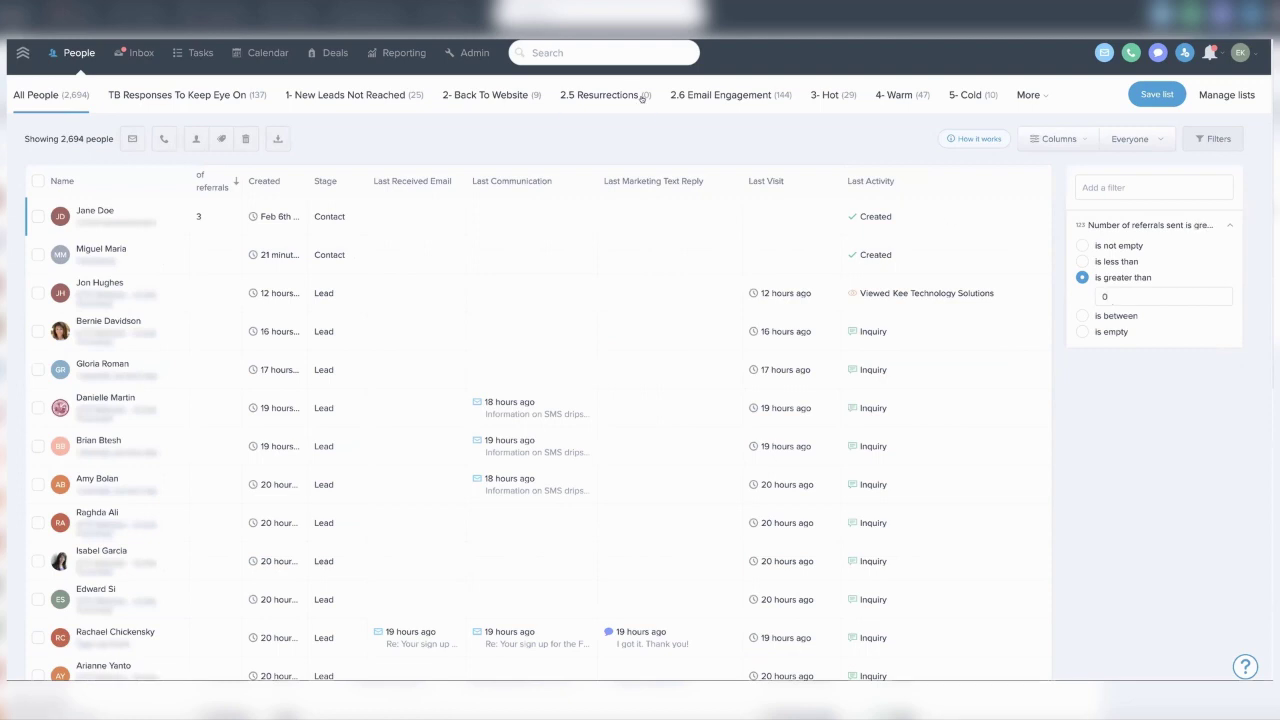
{"action": "type", "text": "0"}
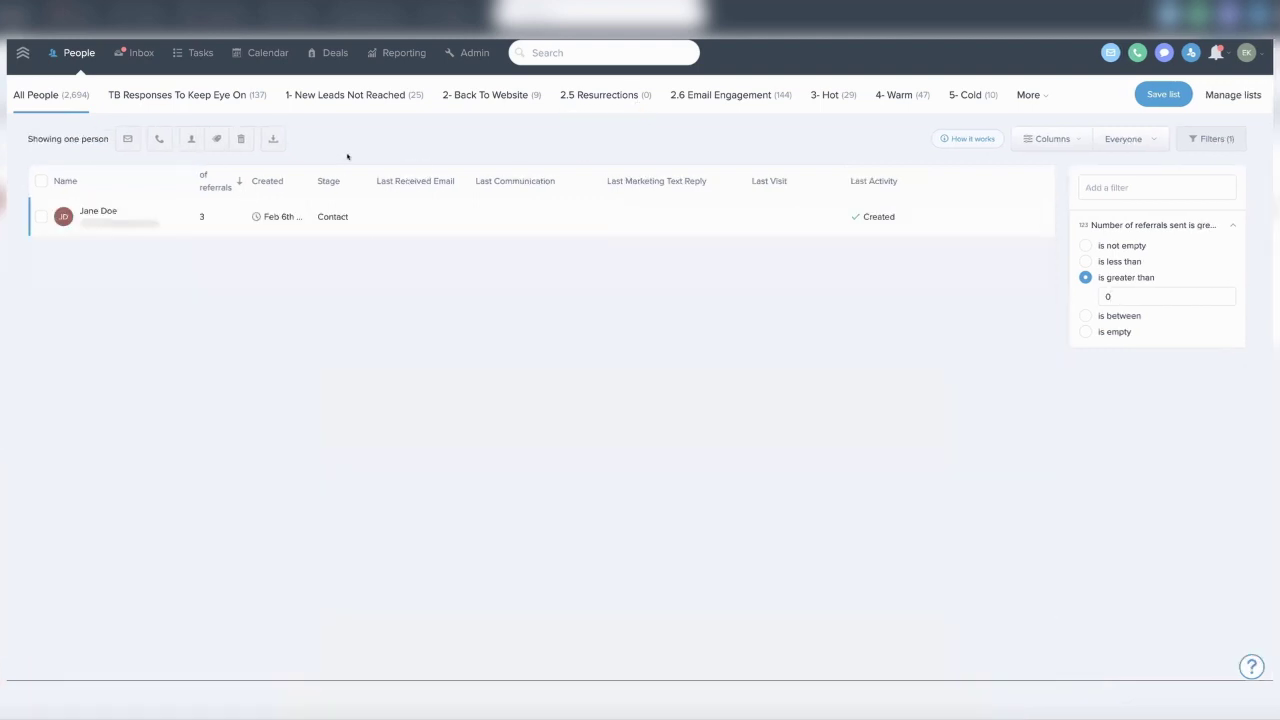
Review the referrals column options, then begin saving the filtered view as the 'Top Fans' smart list
{"action": "left_click", "coordinate": [208, 192]}
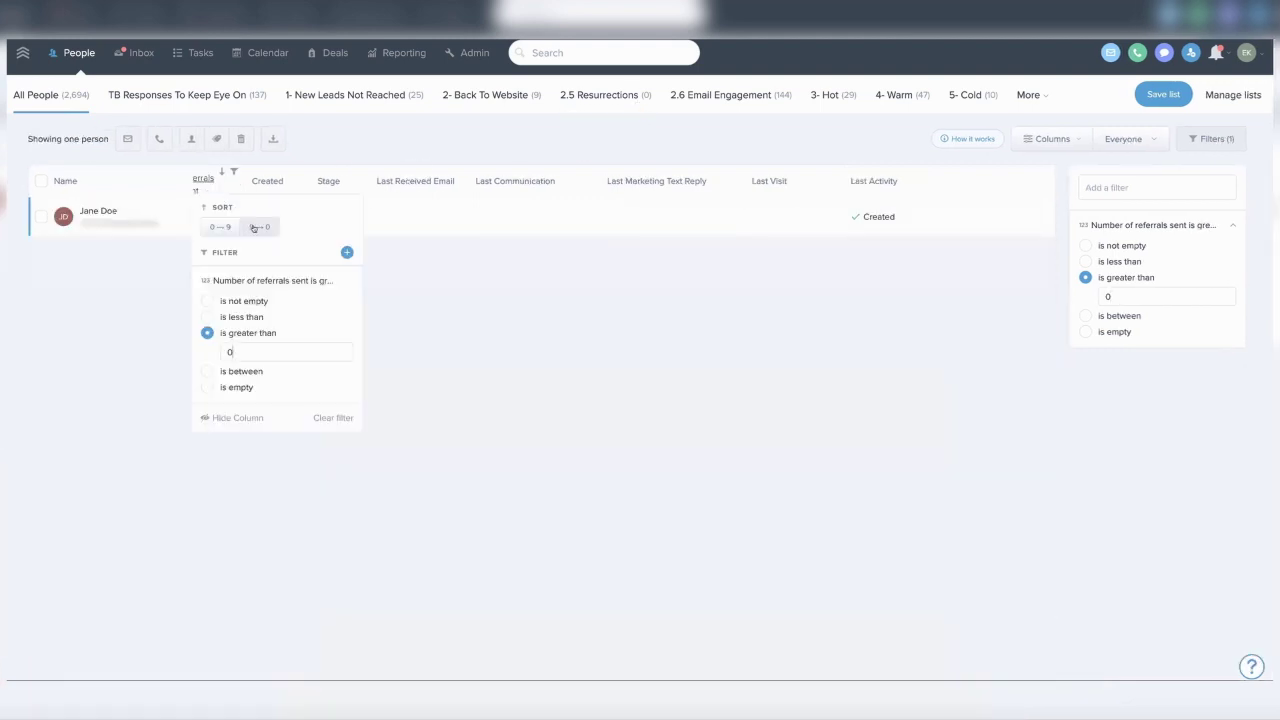
{"action": "left_click", "coordinate": [375, 152]}
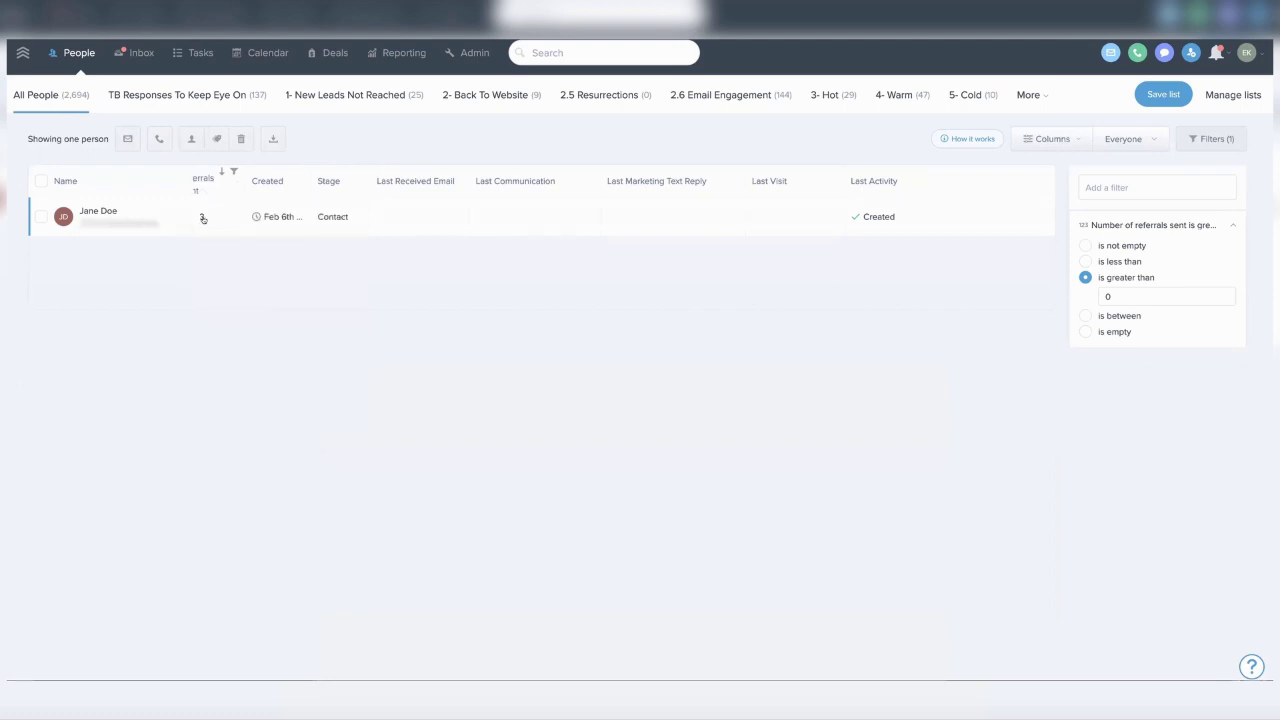
{"action": "left_click", "coordinate": [1176, 95]}
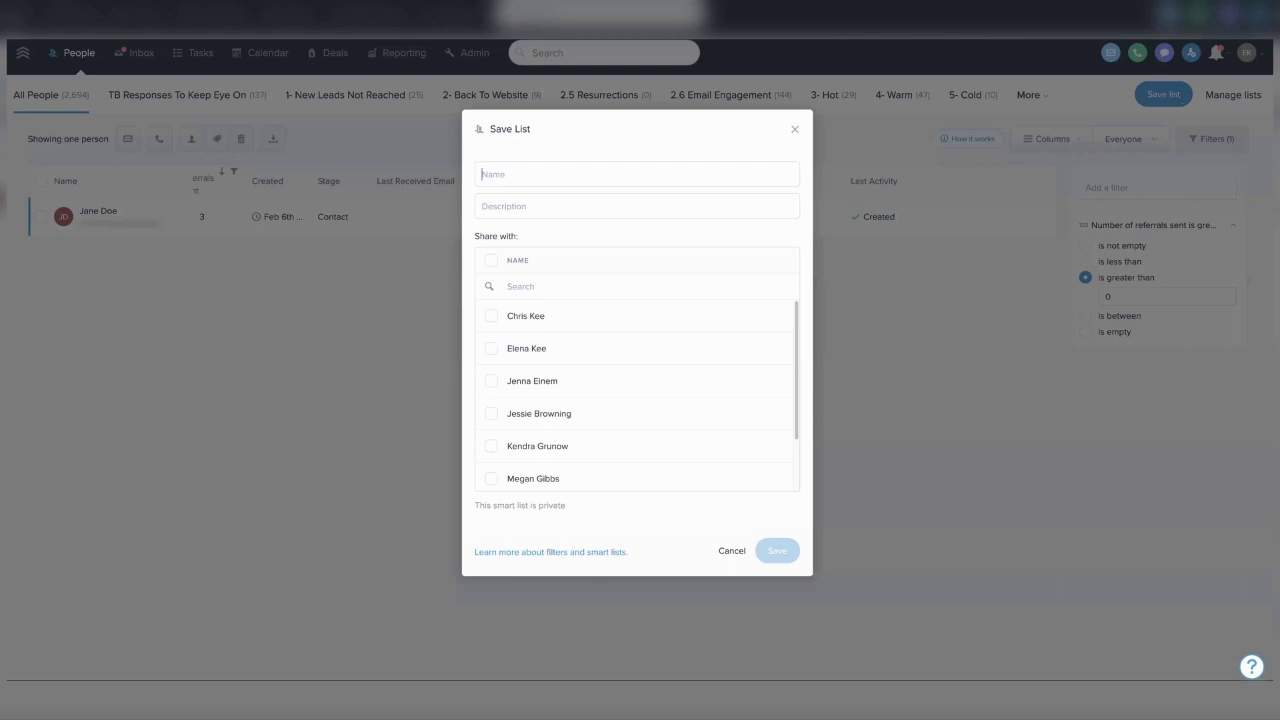
{"action": "type", "text": "Top Fans"}
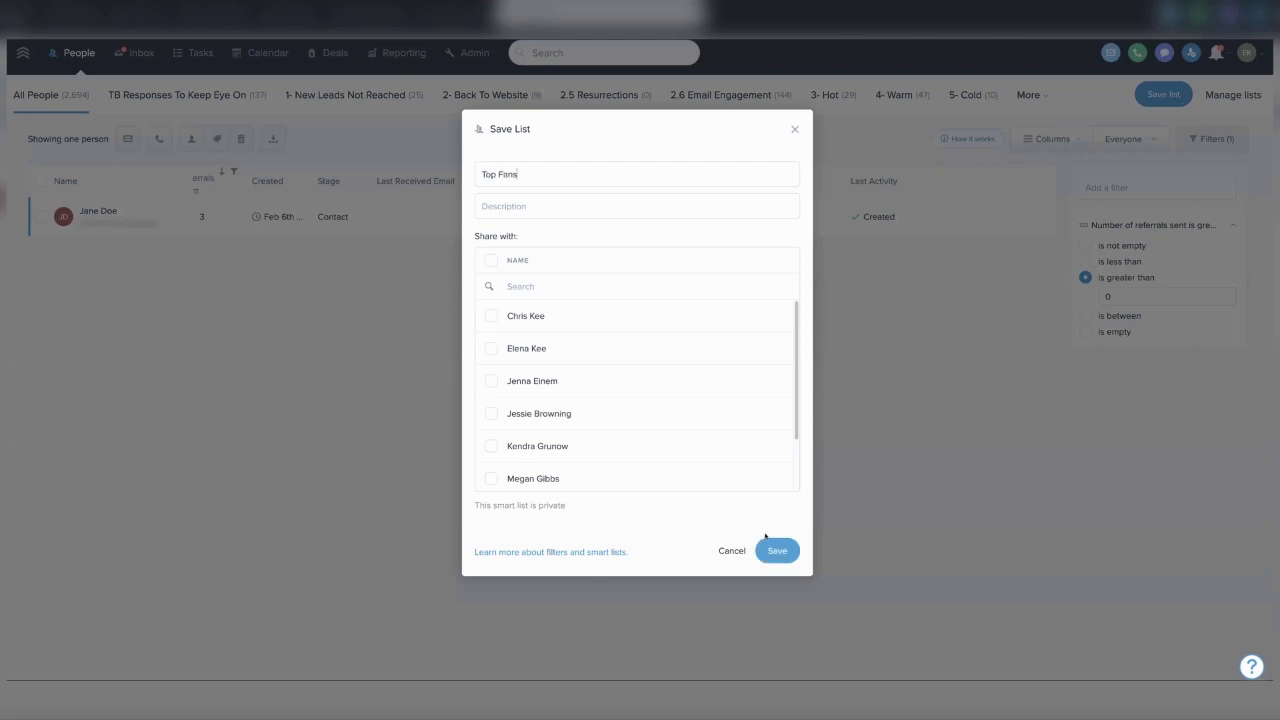